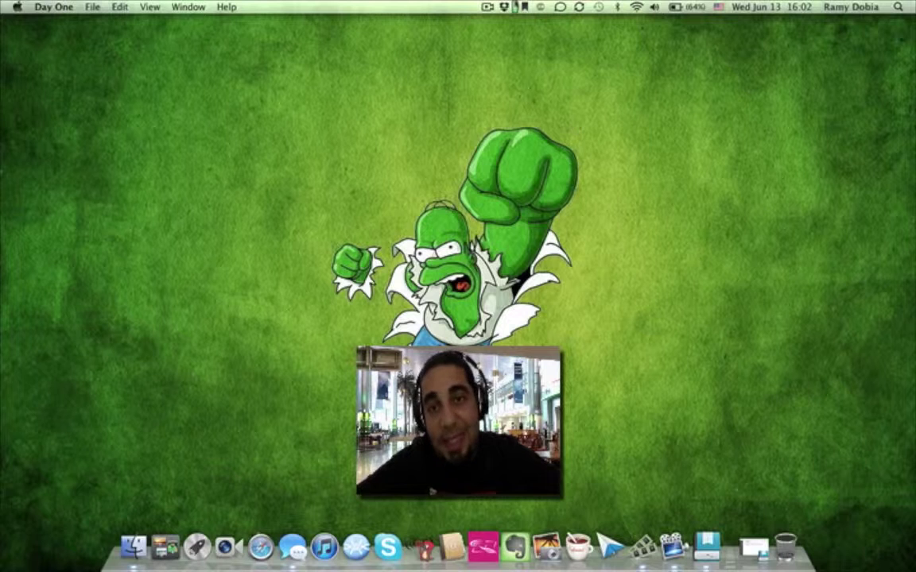
Step: Reopen the Day One HyperDock note from the menu bar, then dismiss it
left_click(524, 7)
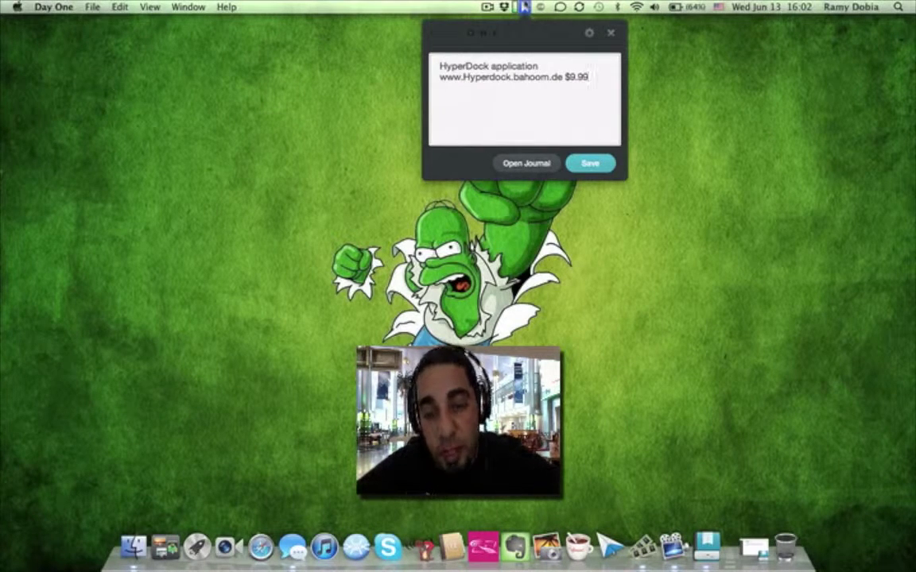
key("Escape")
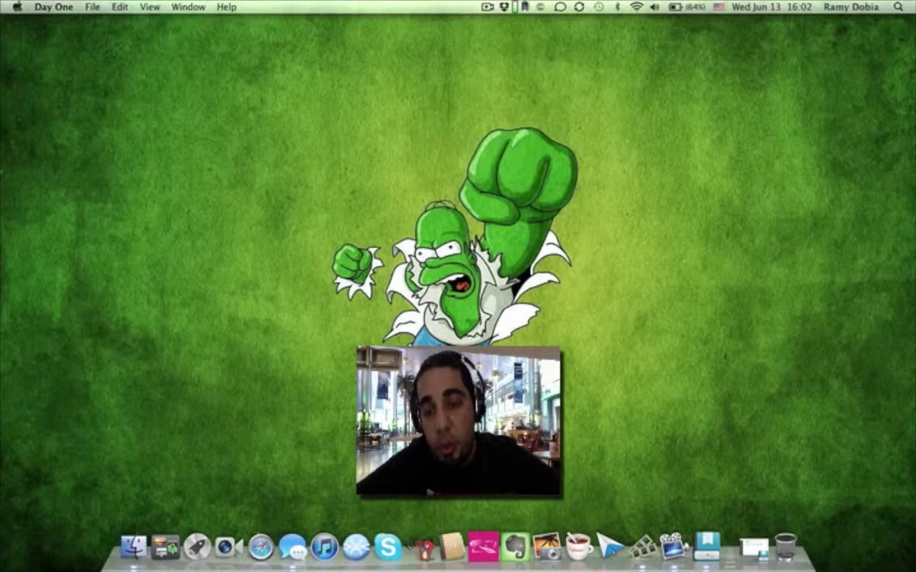
left_click(489, 8)
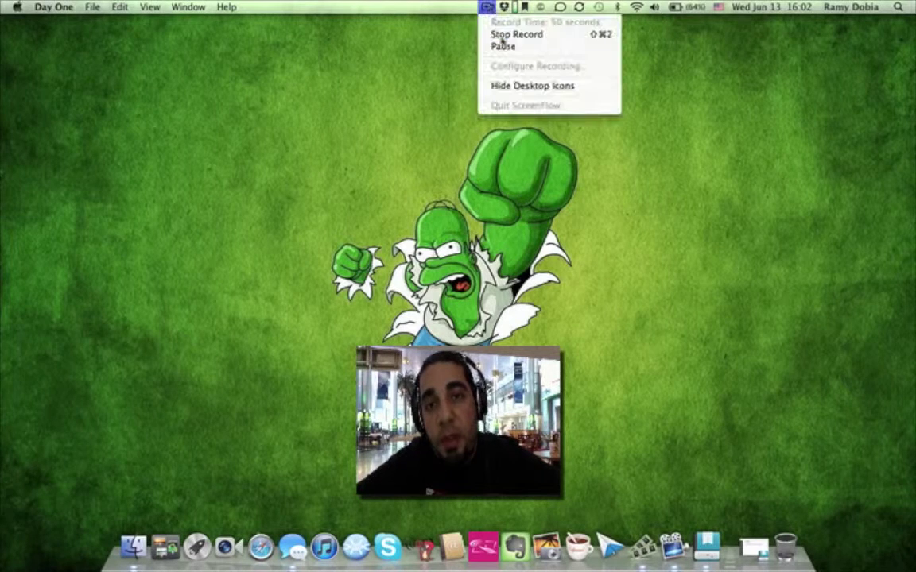
key("Escape")
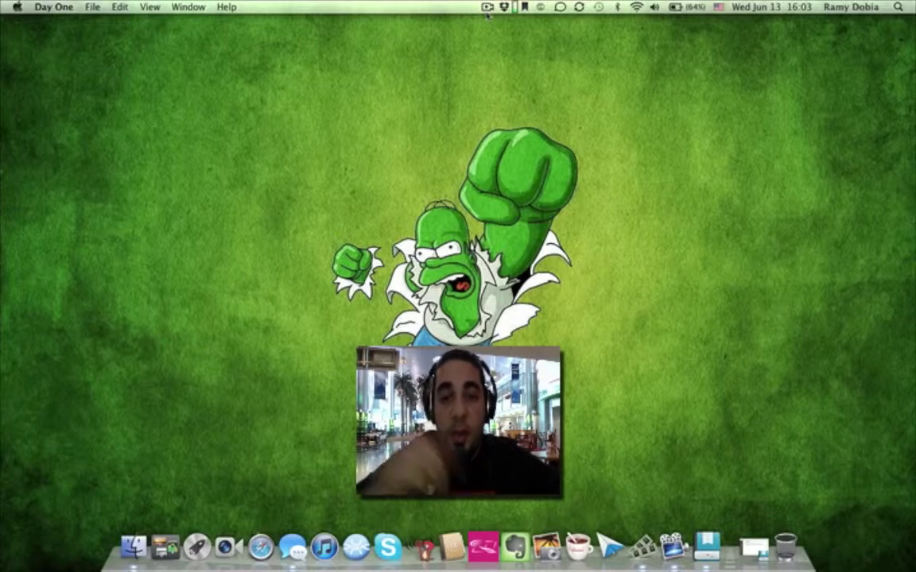
left_click(487, 7)
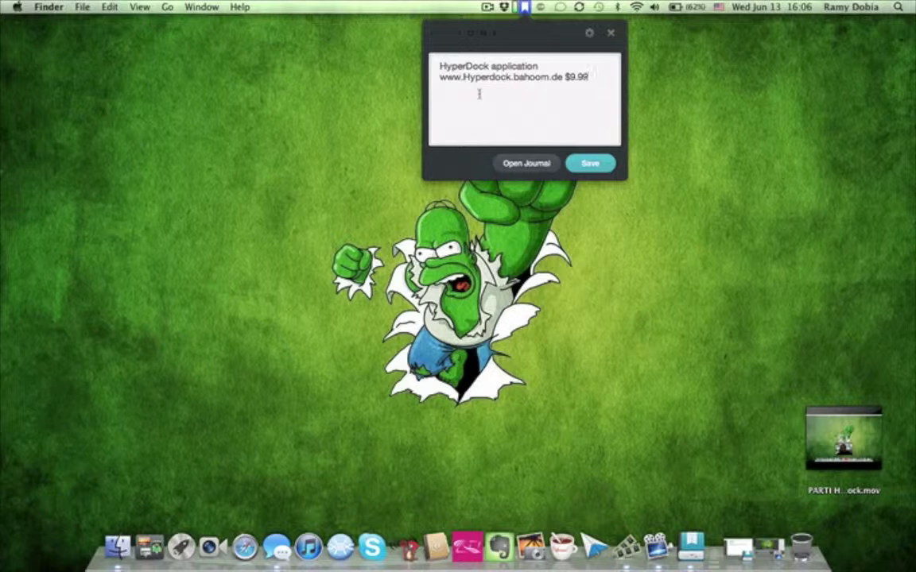
left_click(474, 10)
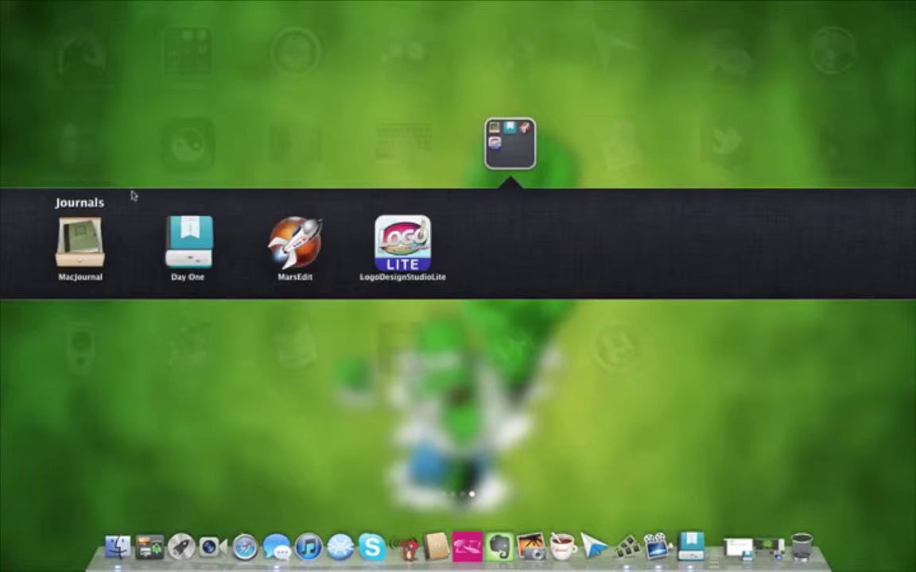
Step: Close the Journals folder, browse Launchpad's app pages, and return to the desktop
left_click(169, 155)
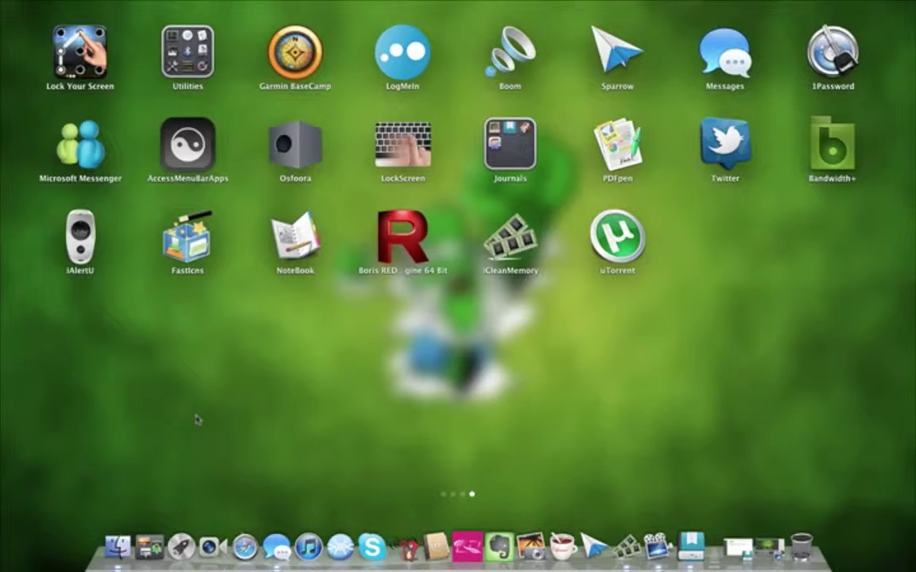
scroll(197, 420, "left", 3)
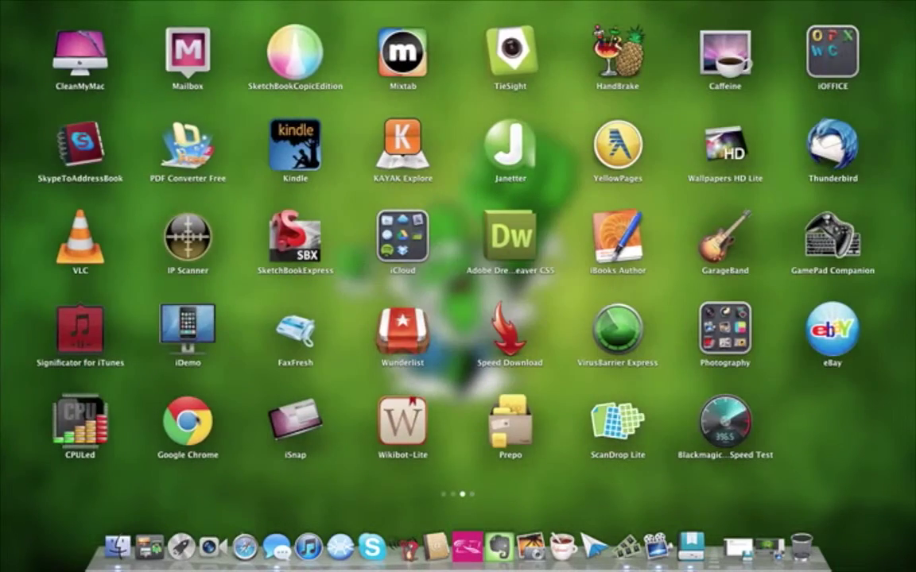
left_click(223, 400)
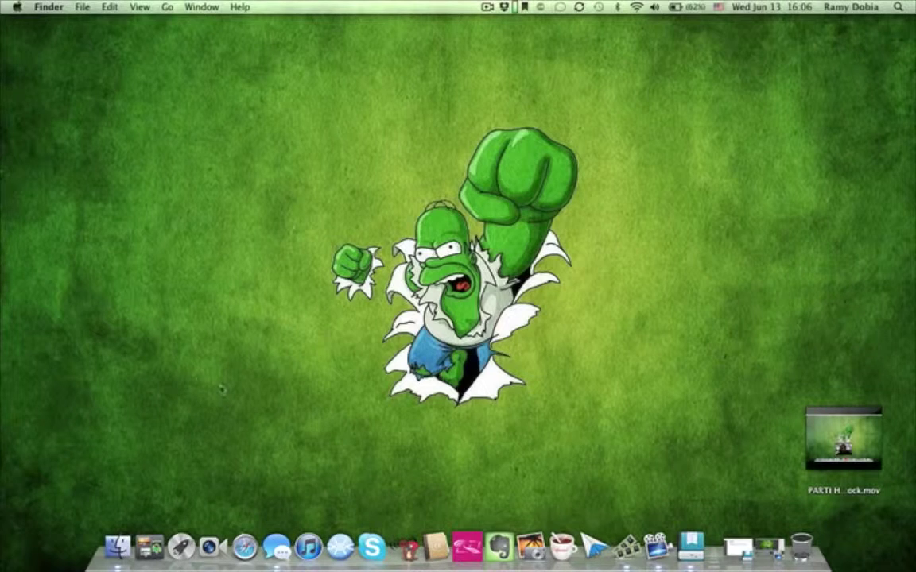
left_click(17, 8)
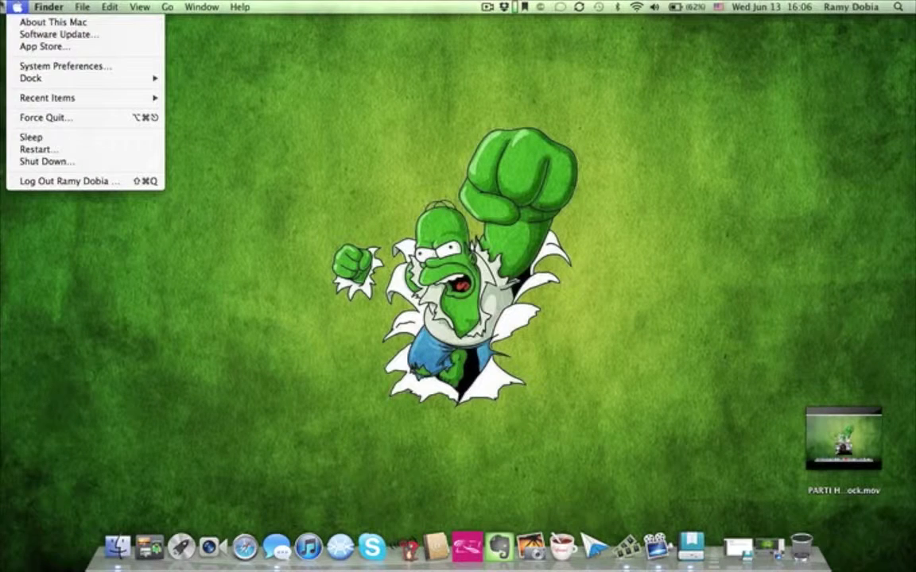
Step: Open System Preferences and the HyperDock pane on its preview appearance settings
left_click(27, 67)
left_click(17, 7)
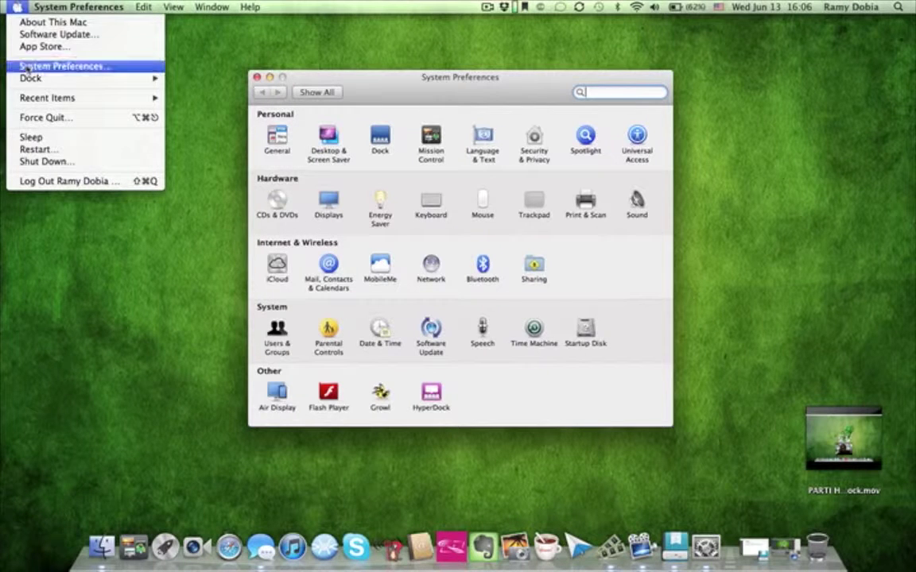
left_click(413, 342)
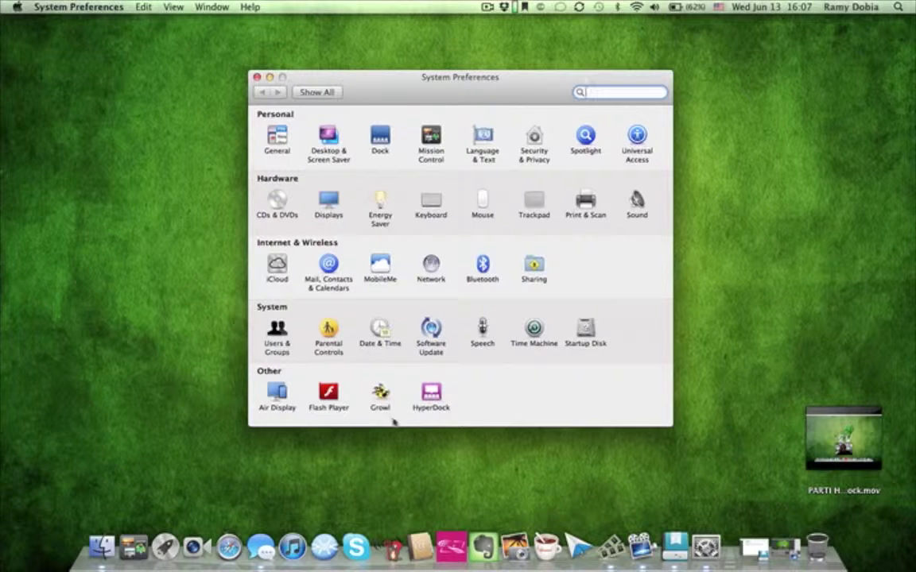
left_click(431, 393)
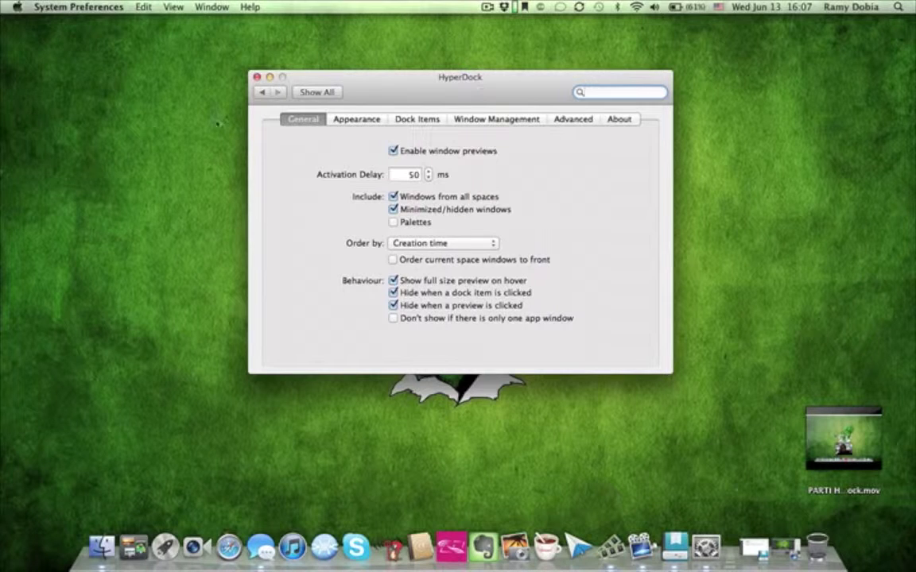
left_click(350, 120)
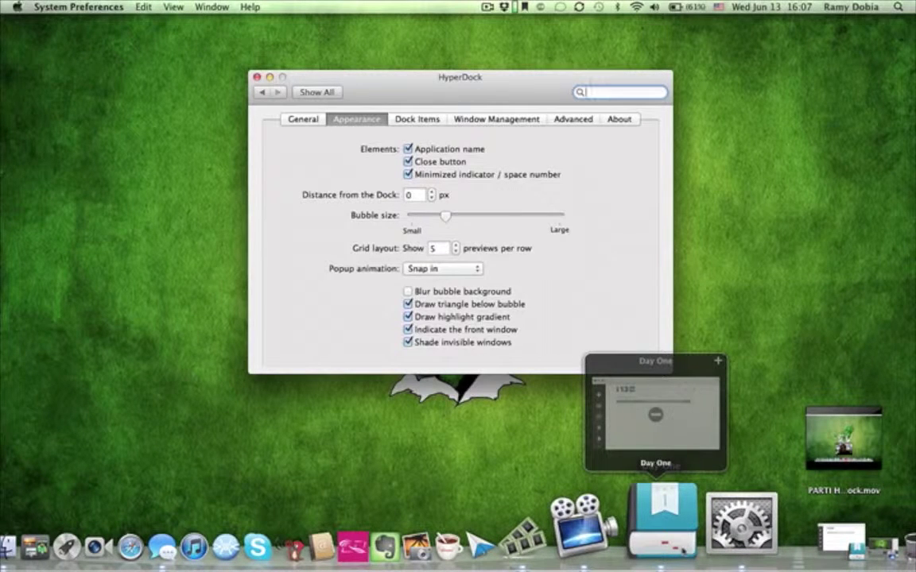
mouse_move(666, 414)
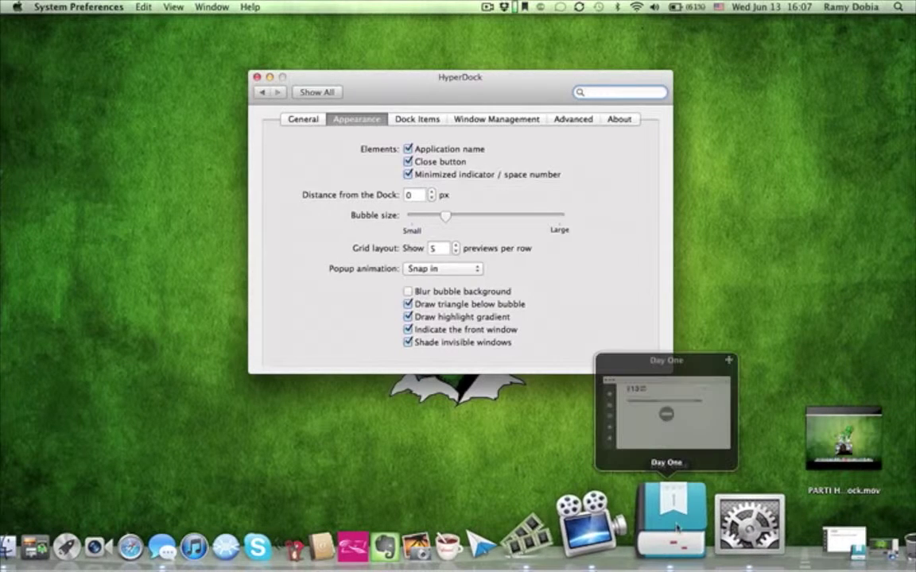
mouse_move(665, 525)
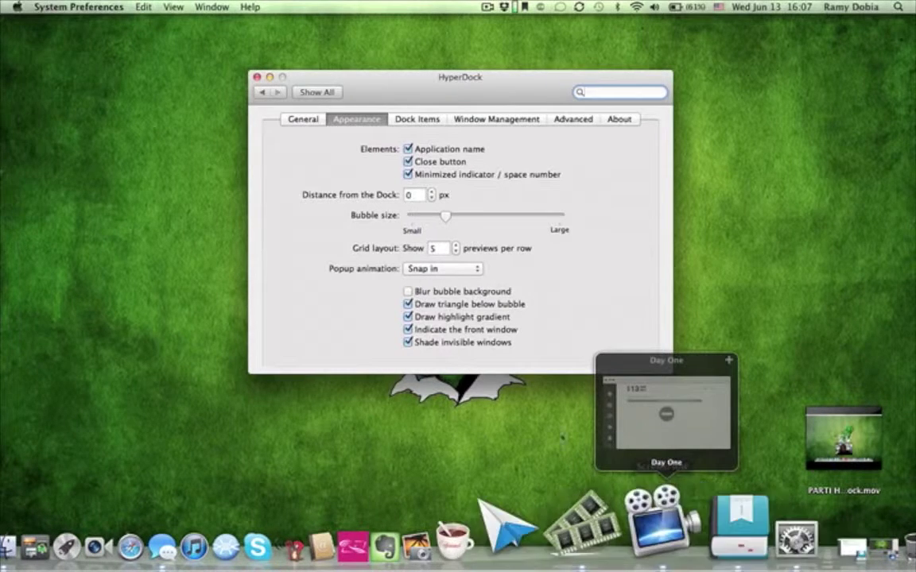
Step: Drag the Bubble size slider near Large, then back to about a quarter from Small
mouse_move(444, 218)
left_mouse_down()
mouse_move(530, 218)
mouse_move(548, 230)
left_mouse_up()
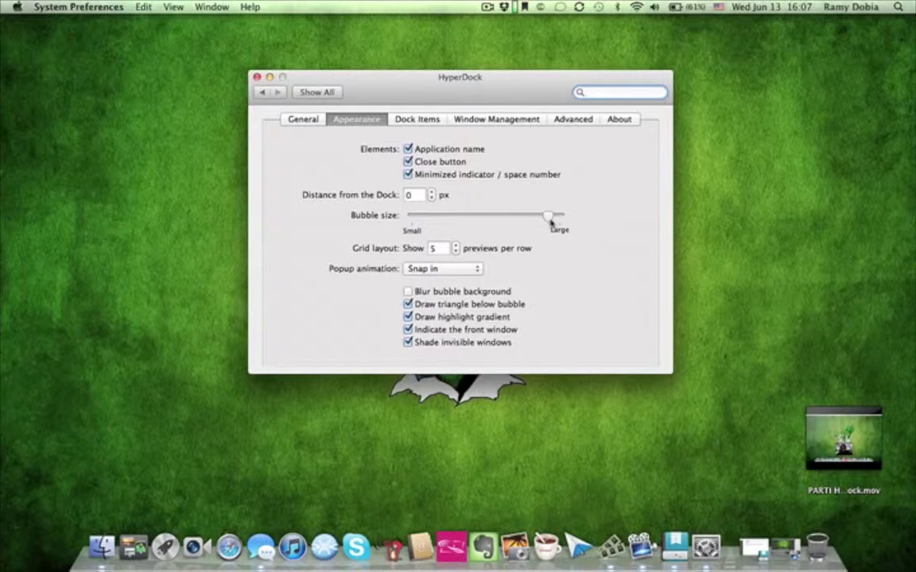
left_click_drag(548, 215, 434, 218)
Step: Browse HyperDock's Dock Items, window snapping, Advanced and About tabs
left_click(419, 119)
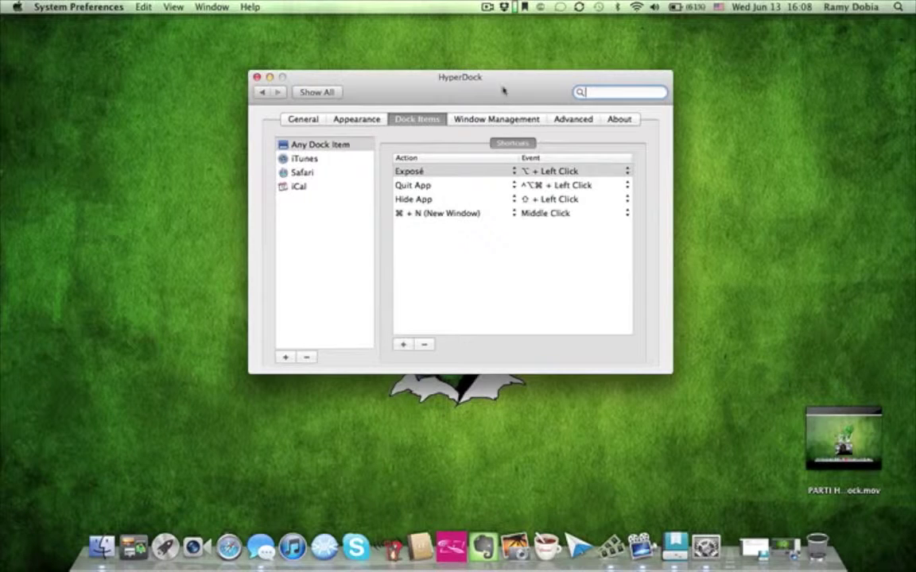
left_click(507, 121)
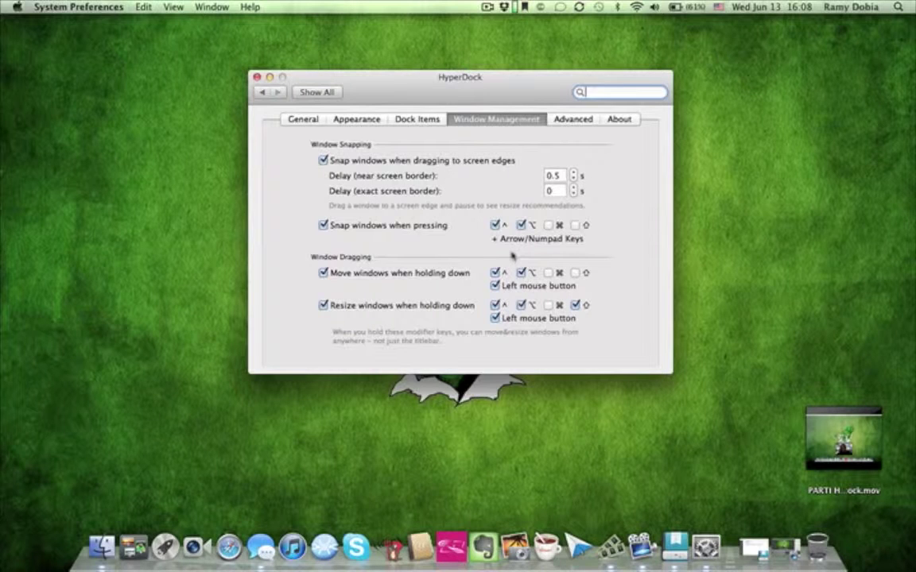
left_click(586, 122)
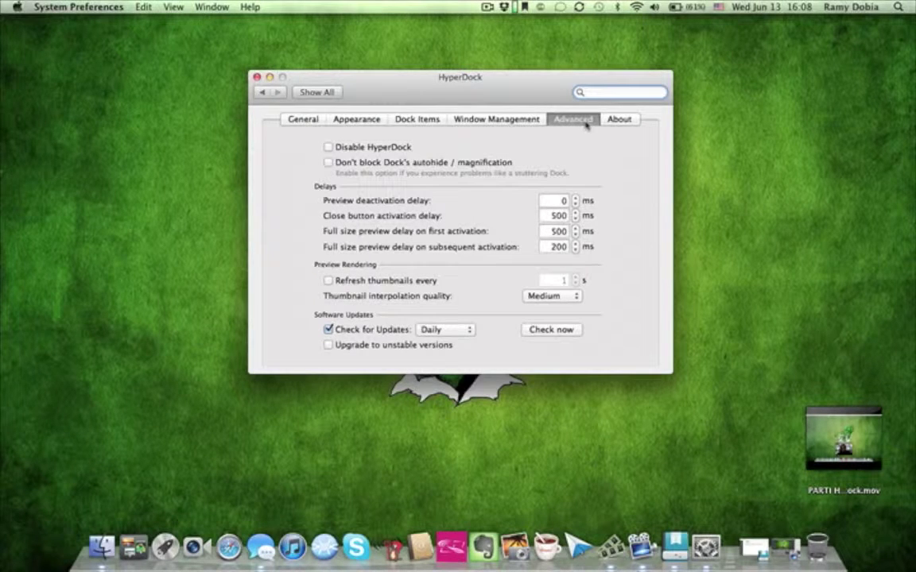
left_click(617, 121)
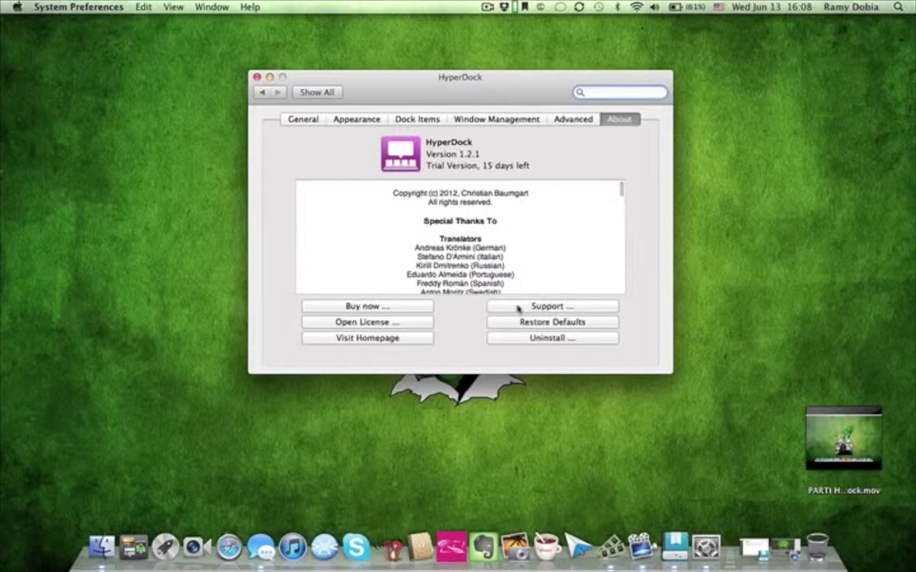
Step: Return to General, close System Preferences, and decline the iTunes update
left_click(309, 121)
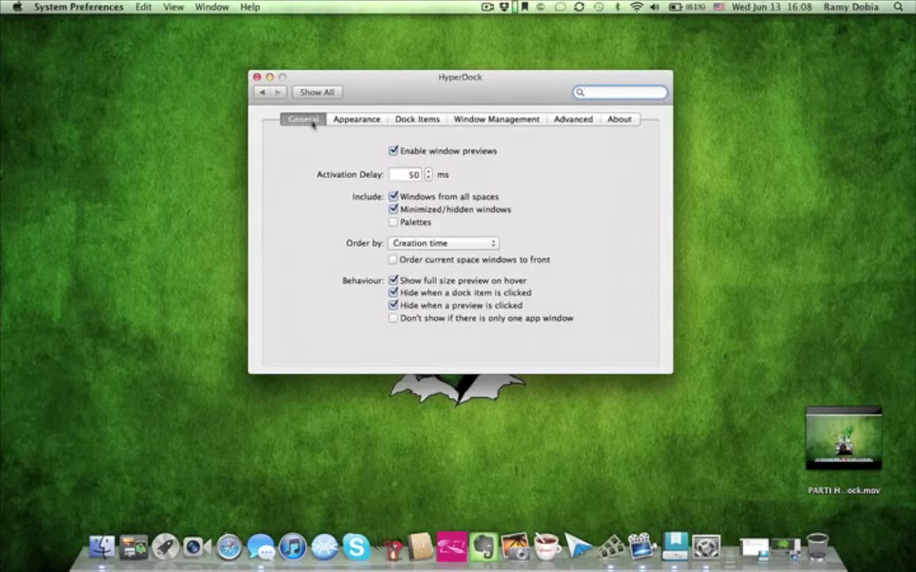
left_click(257, 77)
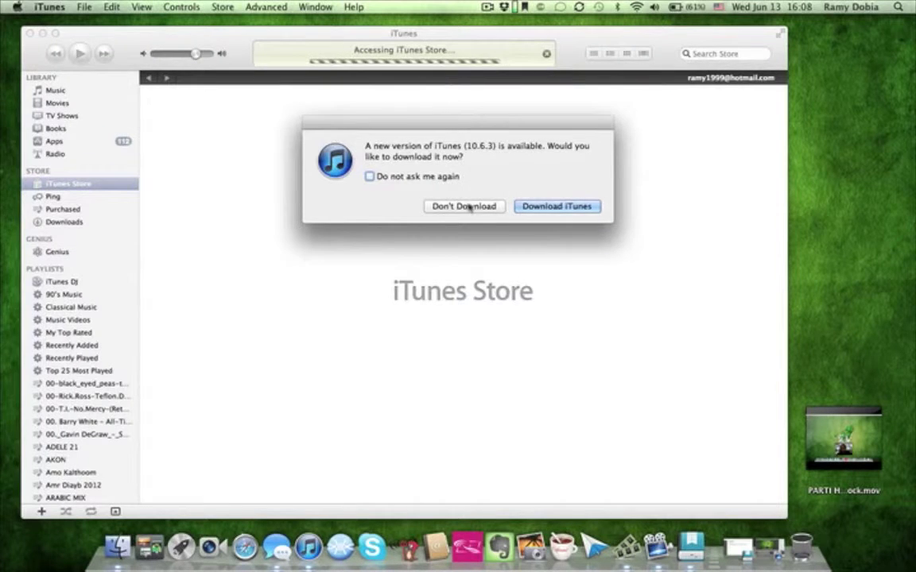
left_click(469, 207)
Step: Toggle the iTunes window, then play Ya Msahrny from Amo Kalthoom at near-minimum volume
left_click(29, 32)
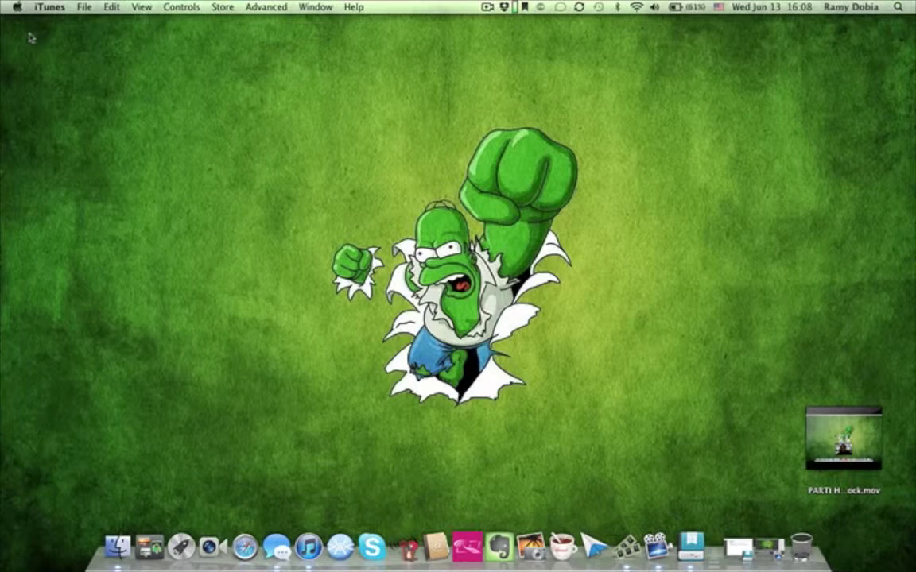
left_click(309, 547)
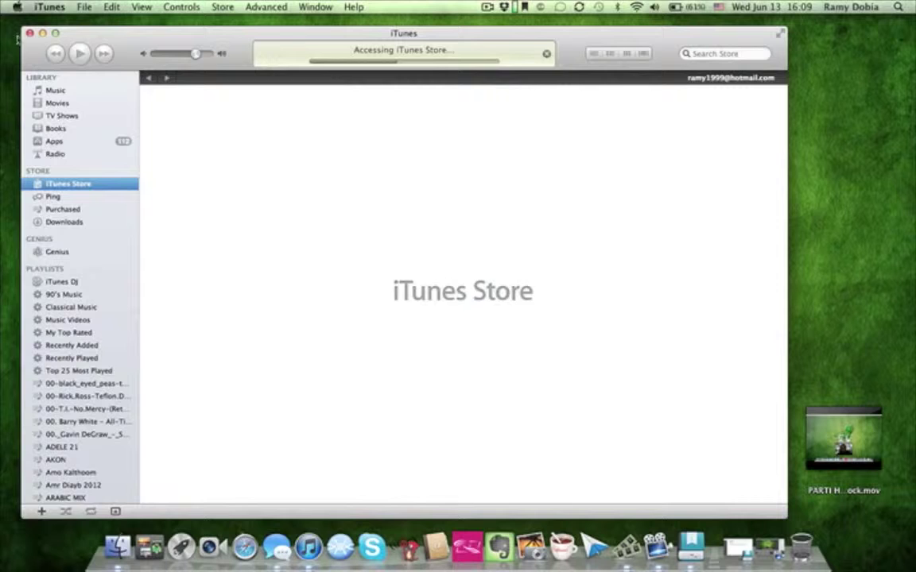
left_click(29, 32)
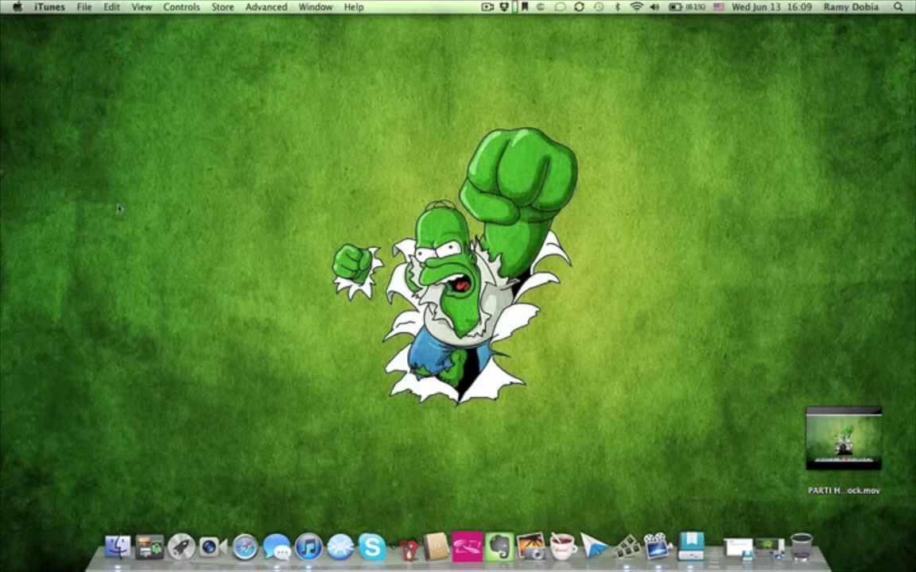
left_click(310, 543)
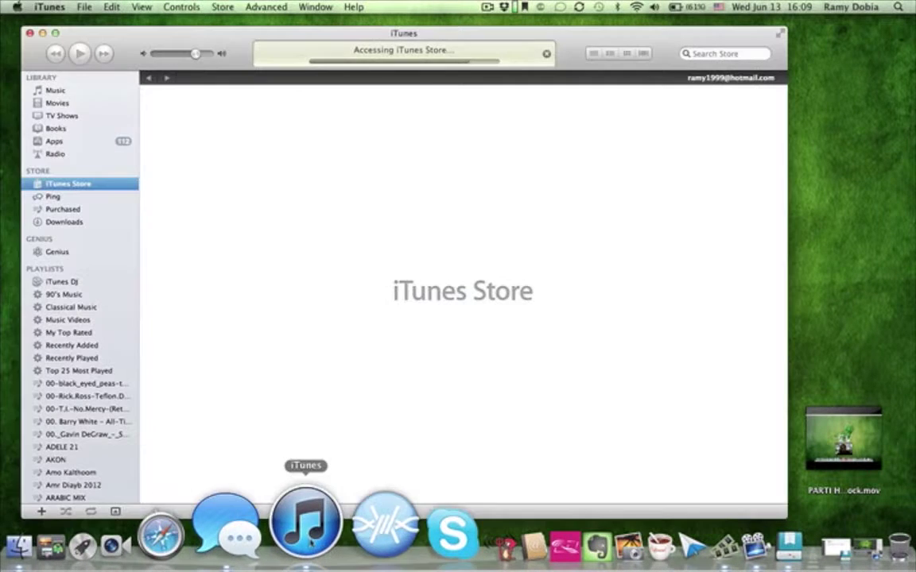
left_click(53, 385)
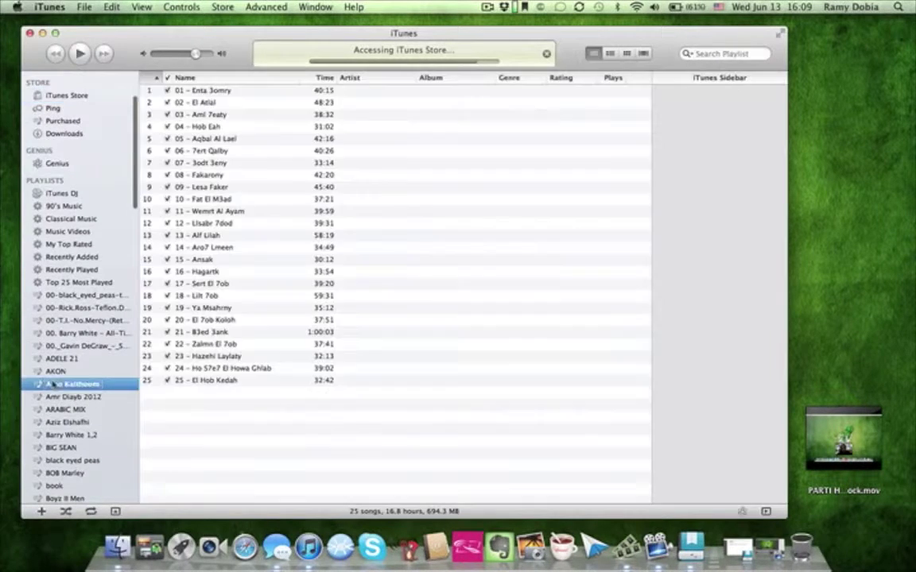
double_click(175, 311)
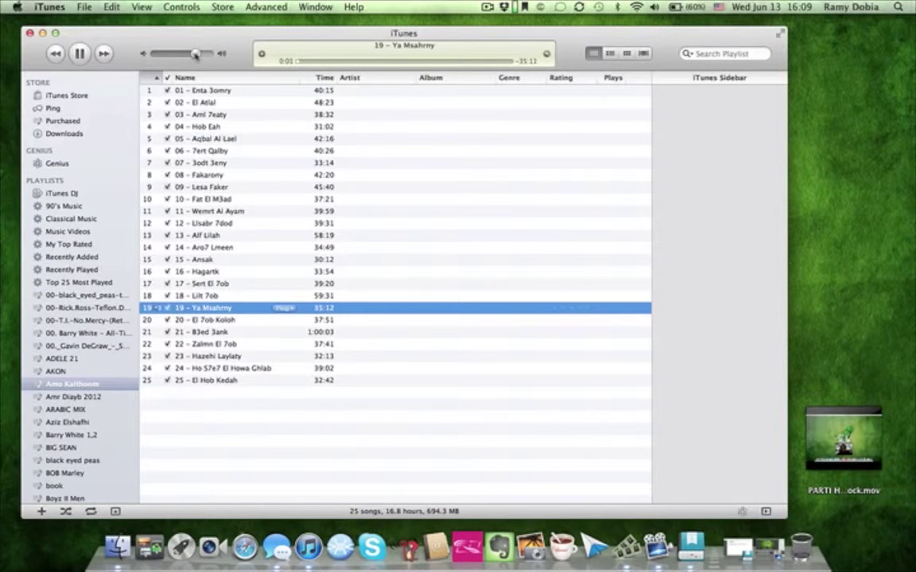
left_click_drag(194, 54, 152, 55)
Step: Play Akon's Hurt Somebody, minimize iTunes, then pause and resume it from its preview
left_click(55, 371)
double_click(183, 405)
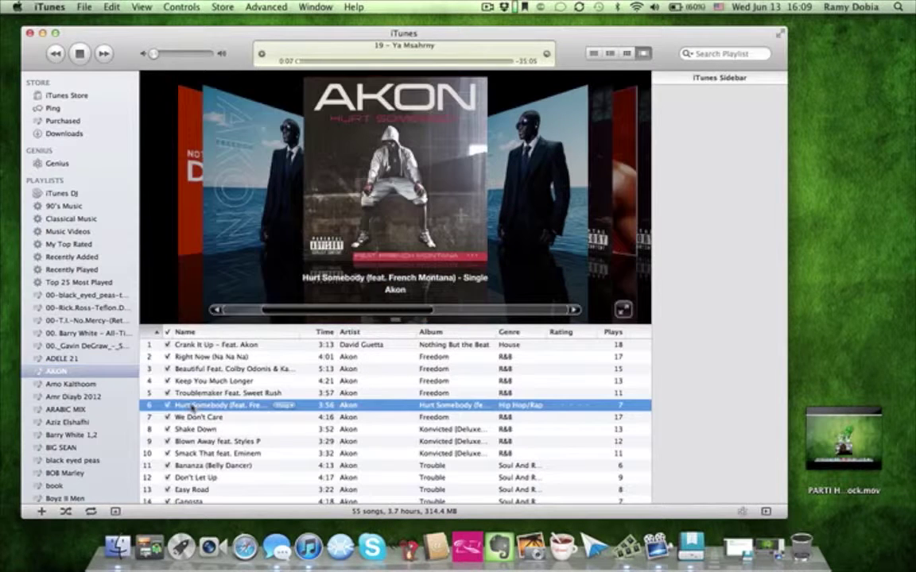
left_click(41, 33)
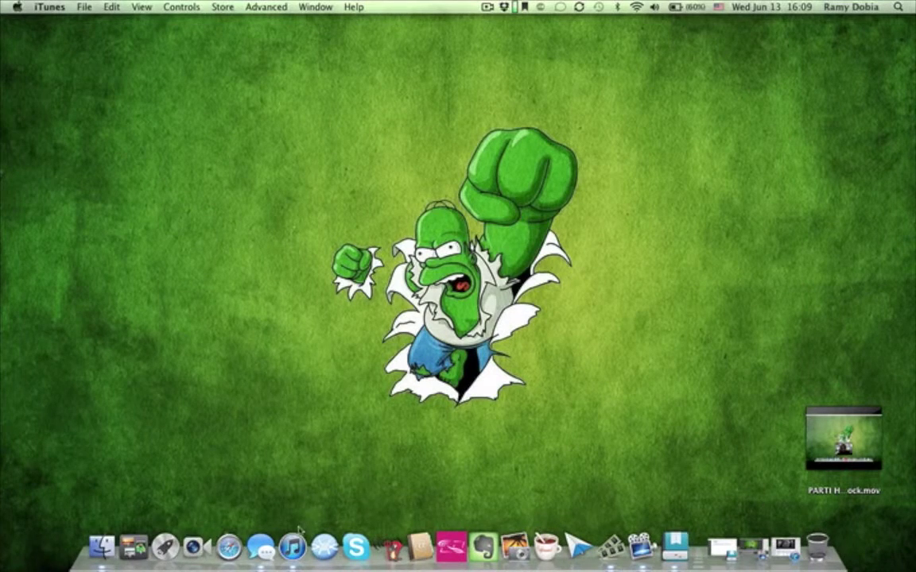
mouse_move(307, 546)
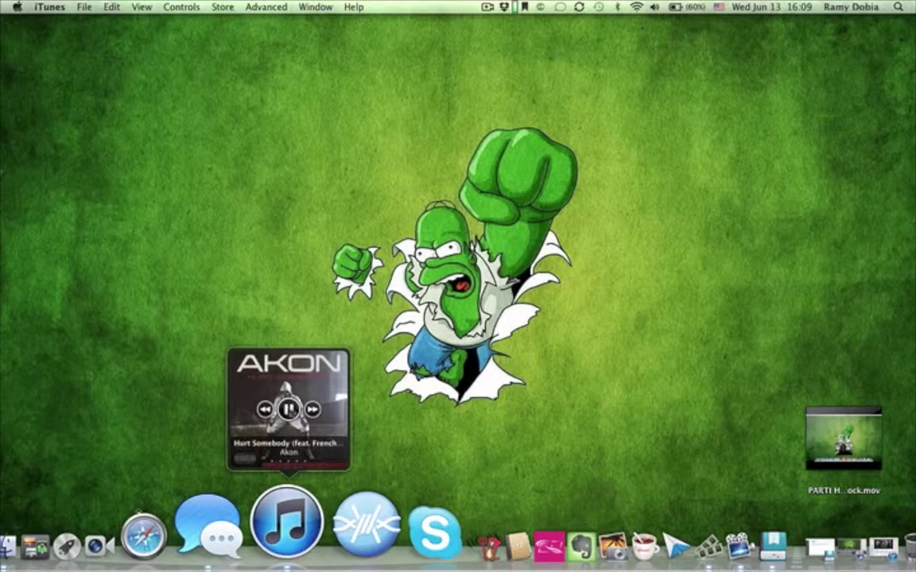
left_click(289, 408)
left_click(289, 408)
left_click(278, 333)
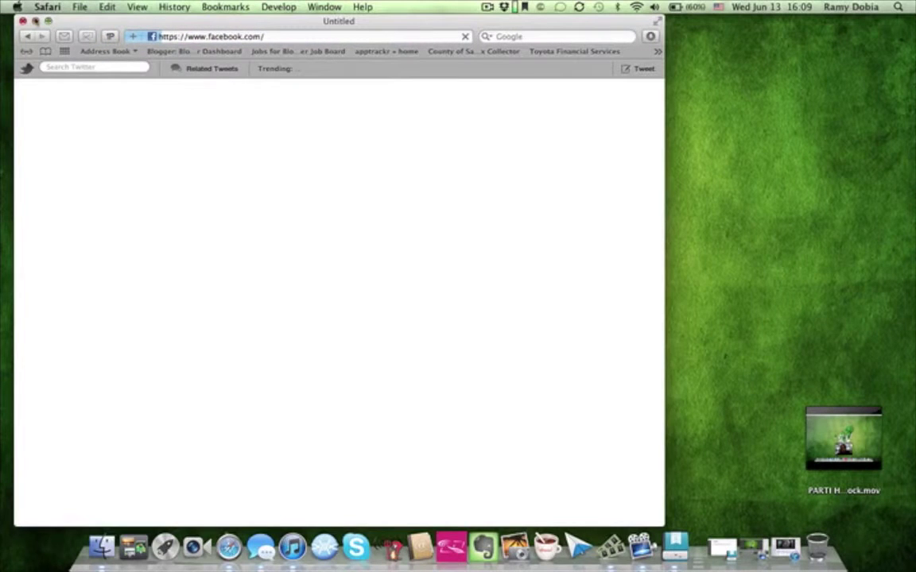
Step: Load google.com in Safari by typing 'google', then minimize the window
left_click(150, 38)
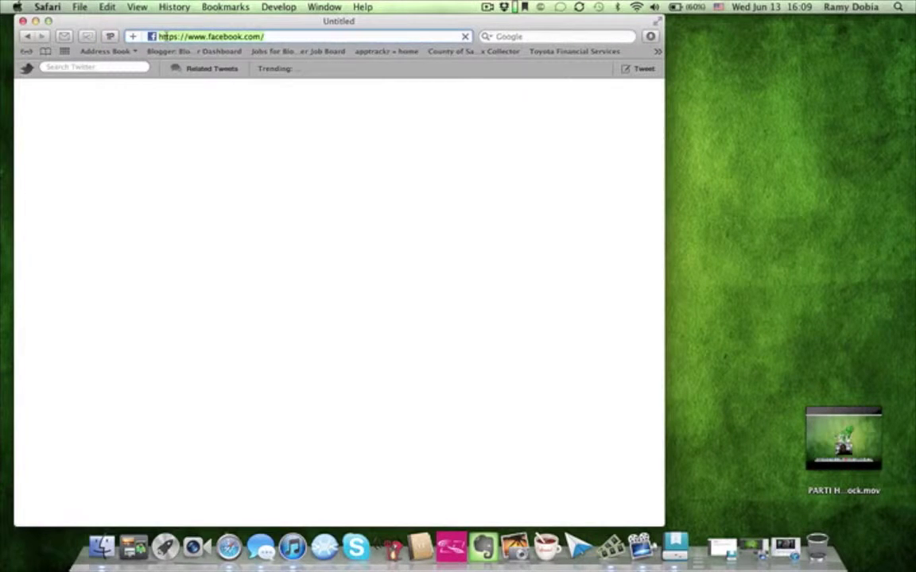
type("google")
key("Return")
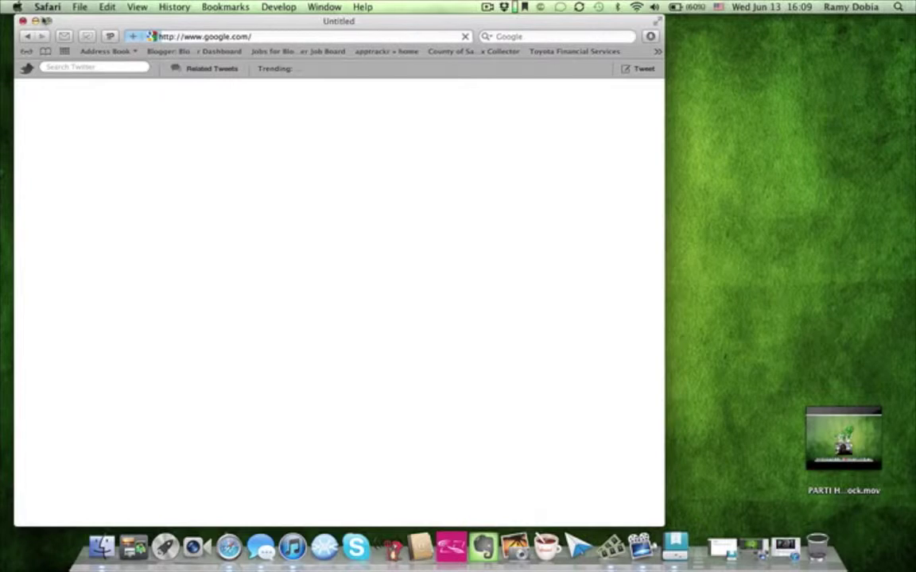
left_click(36, 21)
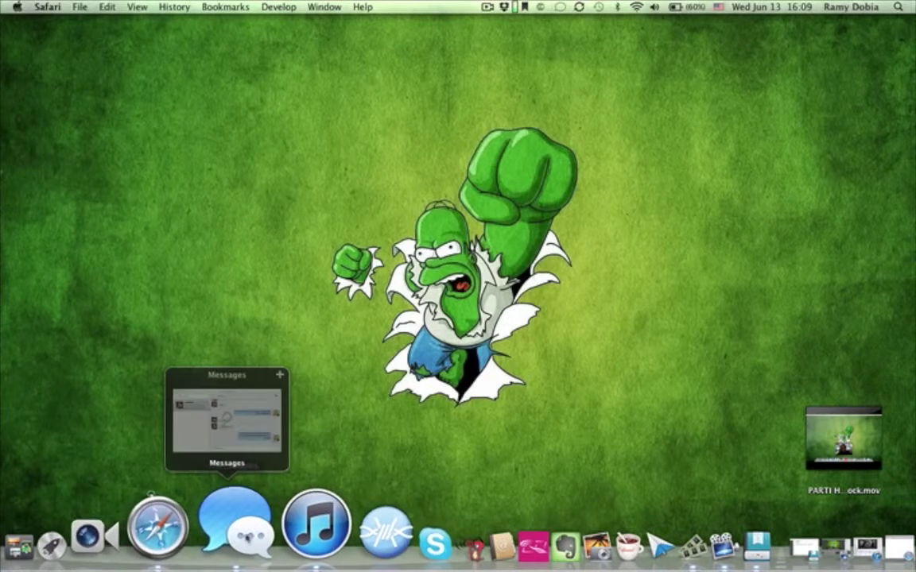
Step: Open two new Safari windows, Untitled 2 and Untitled 3, from HyperDock's preview
left_click(235, 380)
mouse_move(194, 525)
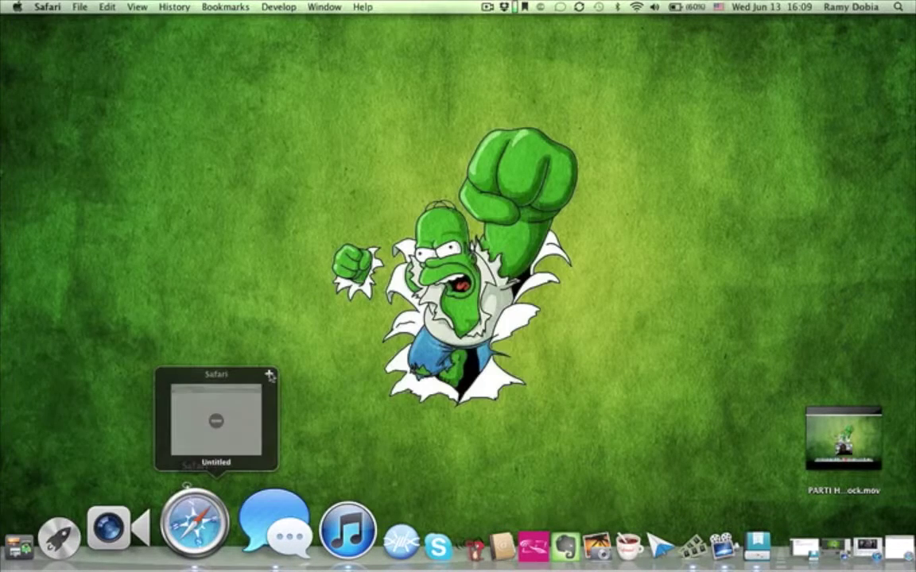
left_click(268, 373)
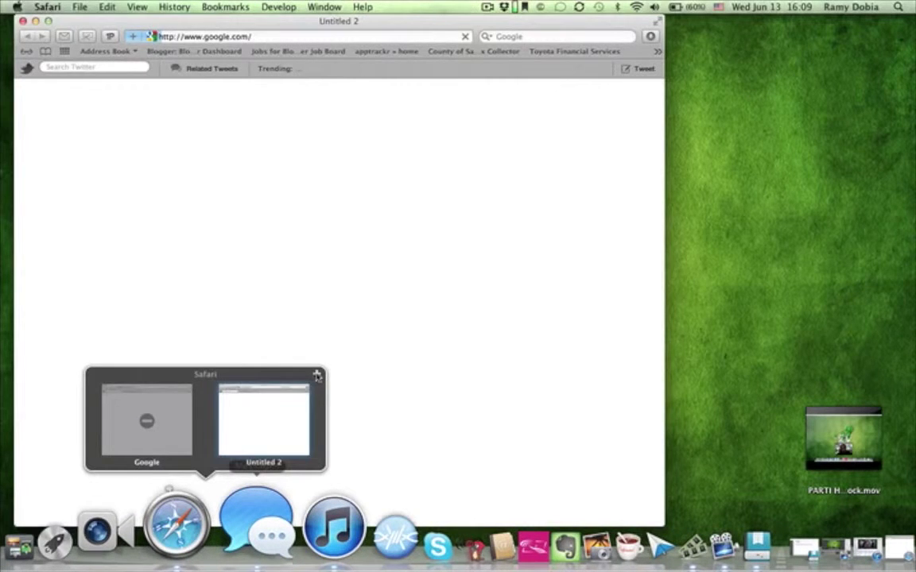
left_click(317, 376)
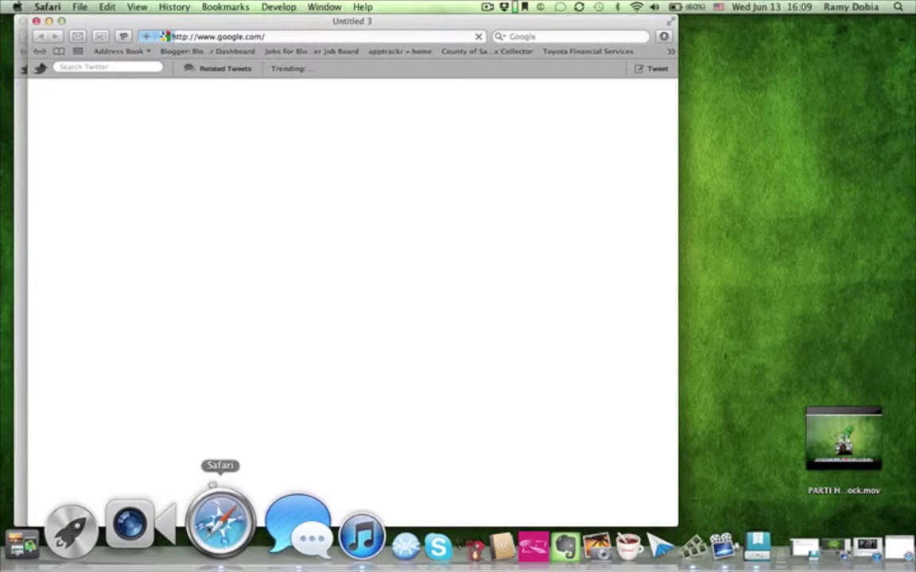
right_click(221, 521)
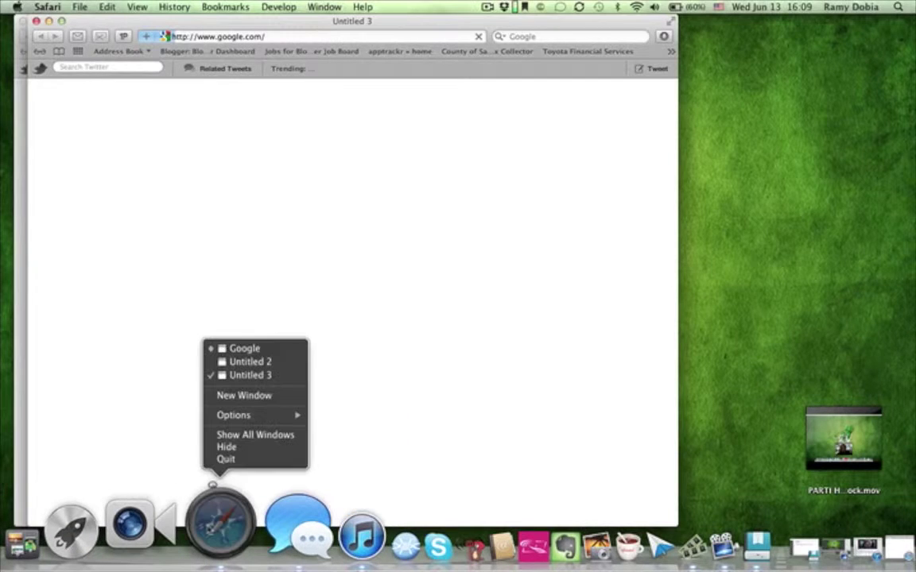
Step: Quit Safari from its Dock menu so all its windows close
left_click(225, 459)
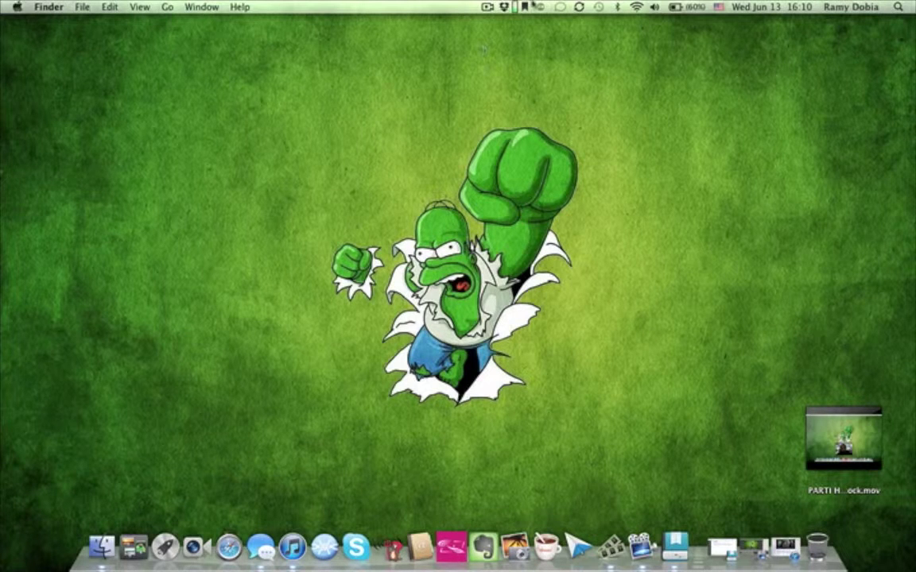
left_click(485, 7)
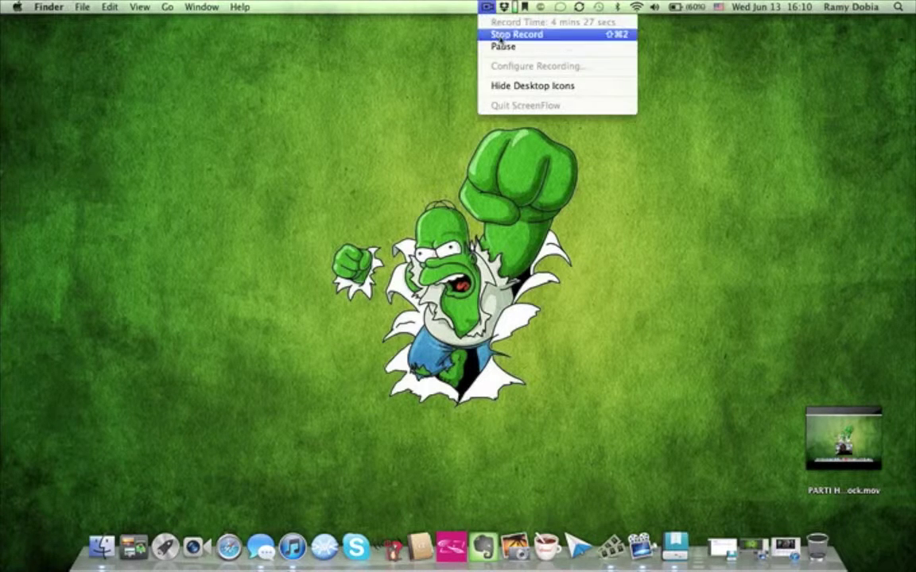